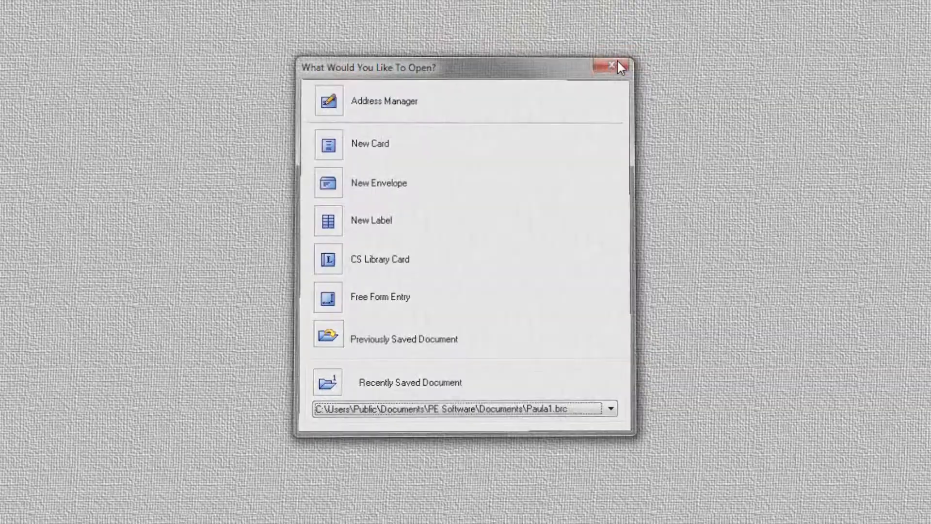
# - Play the multimedia tutorial "E04 Program Basic - Moving and Resizing Objects" and close the tutorial windows
pyautogui.click(286, 27)
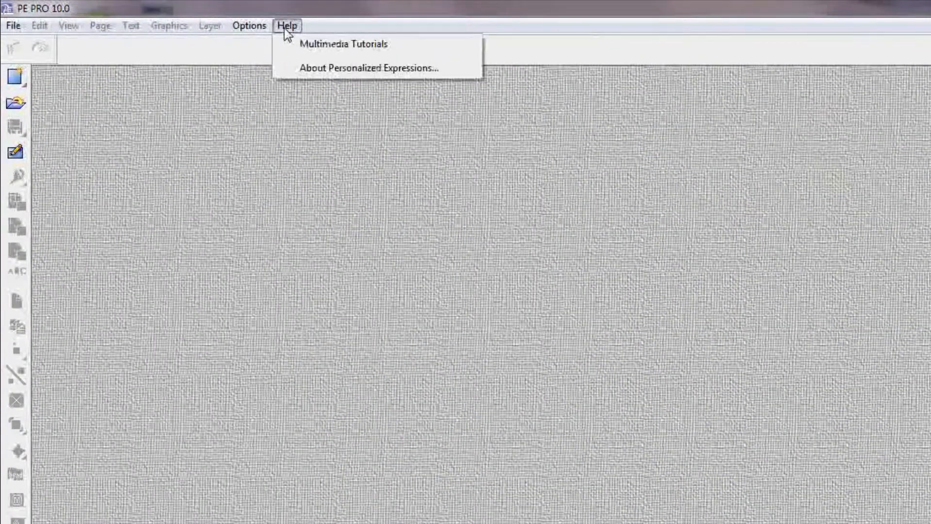
pyautogui.click(316, 48)
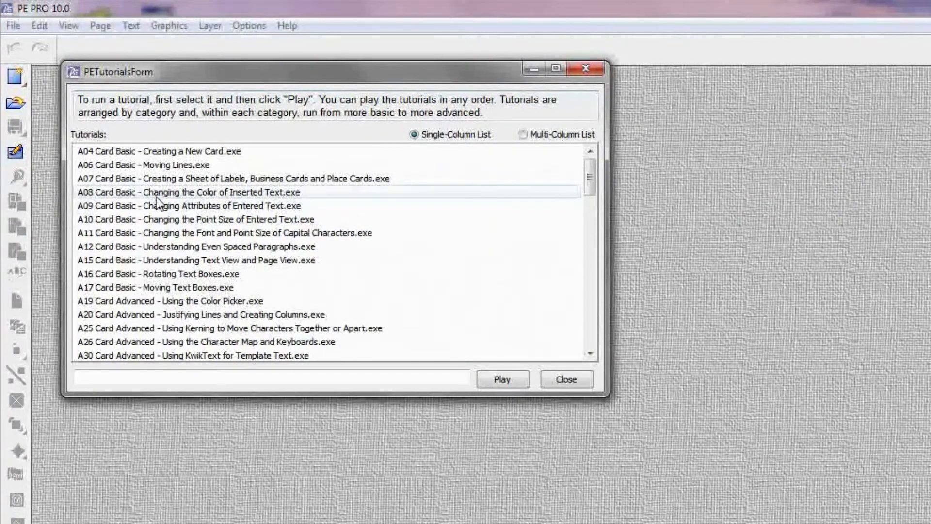
pyautogui.moveTo(590, 180); pyautogui.dragTo(605, 295)
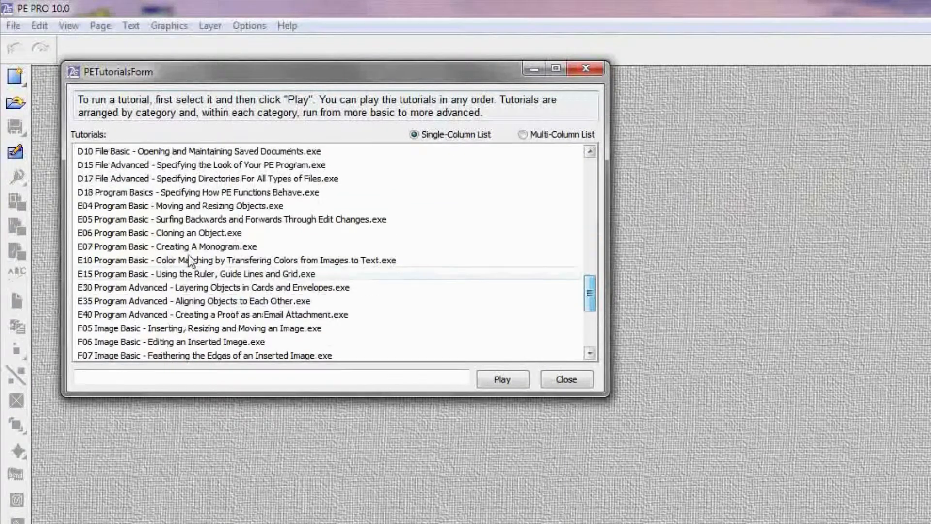
pyautogui.doubleClick(156, 213)
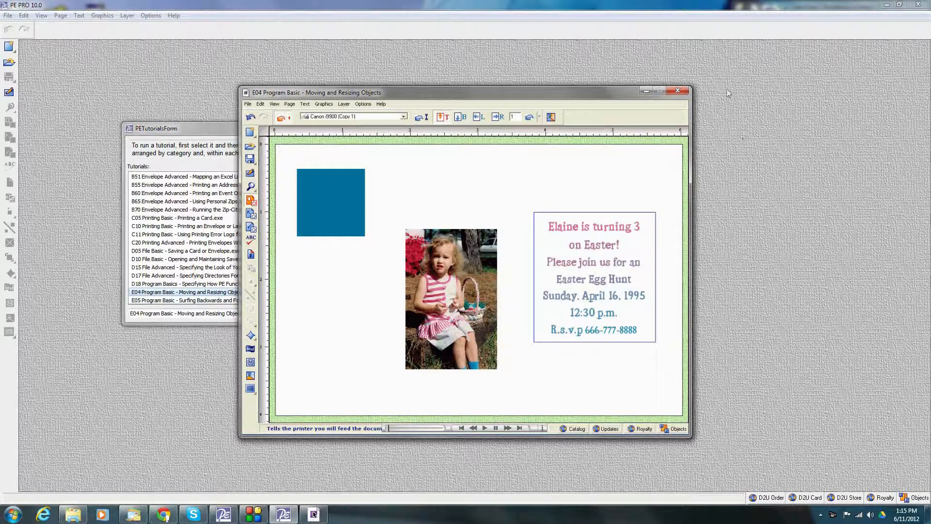
pyautogui.click(678, 91)
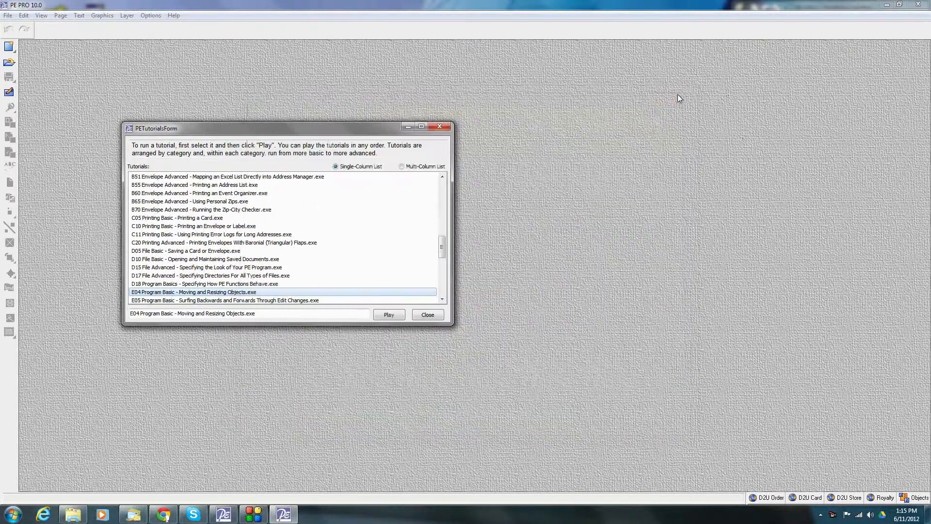
pyautogui.click(438, 126)
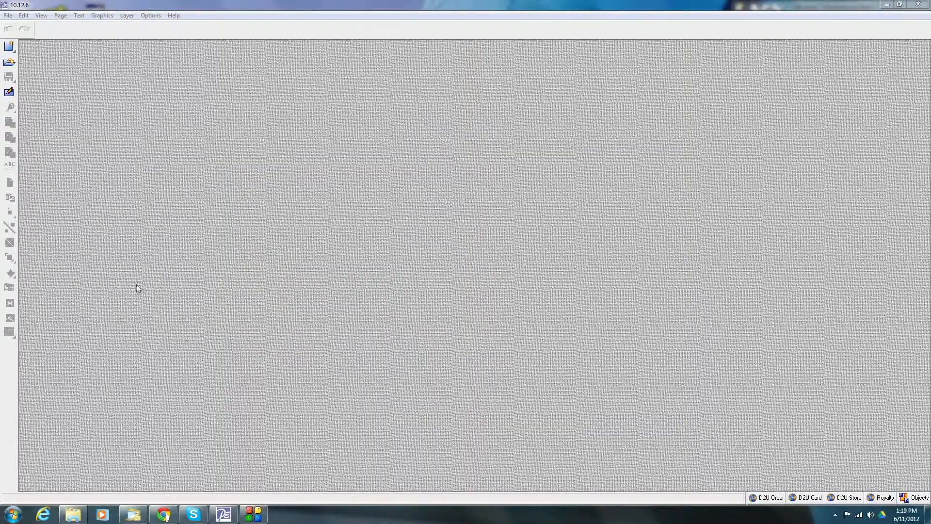
pyautogui.moveTo(6, 47)
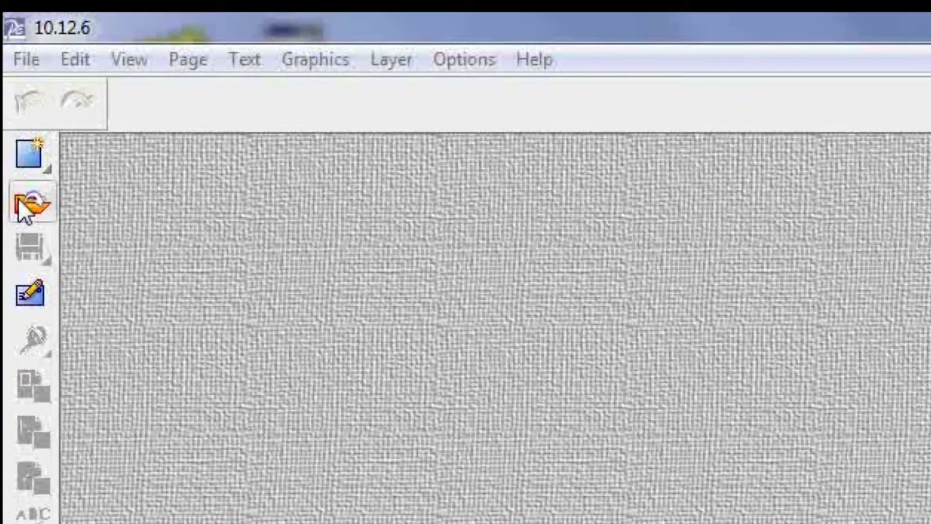
pyautogui.moveTo(26, 167)
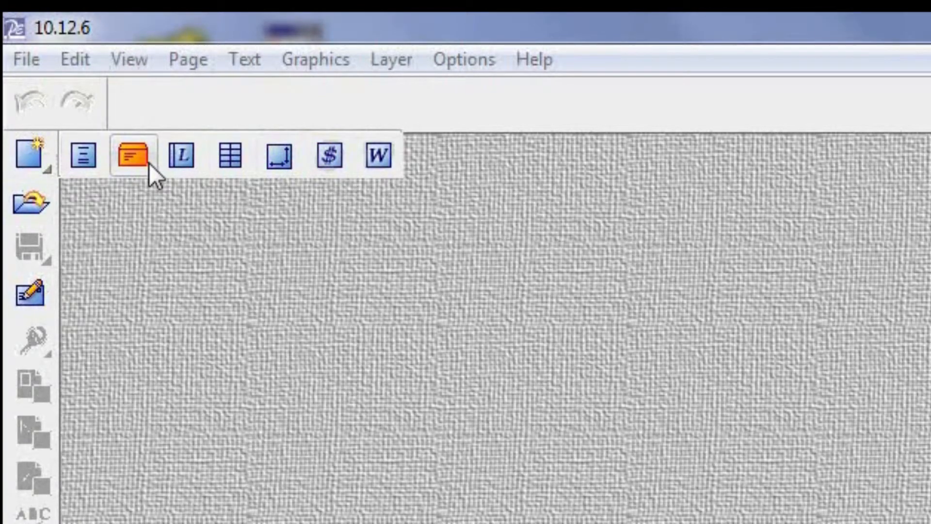
pyautogui.click(452, 59)
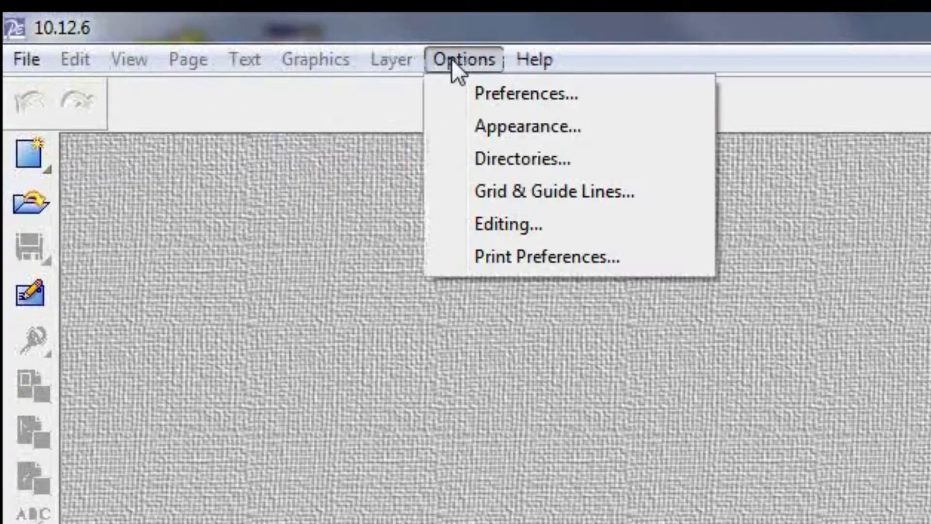
pyautogui.click(28, 58)
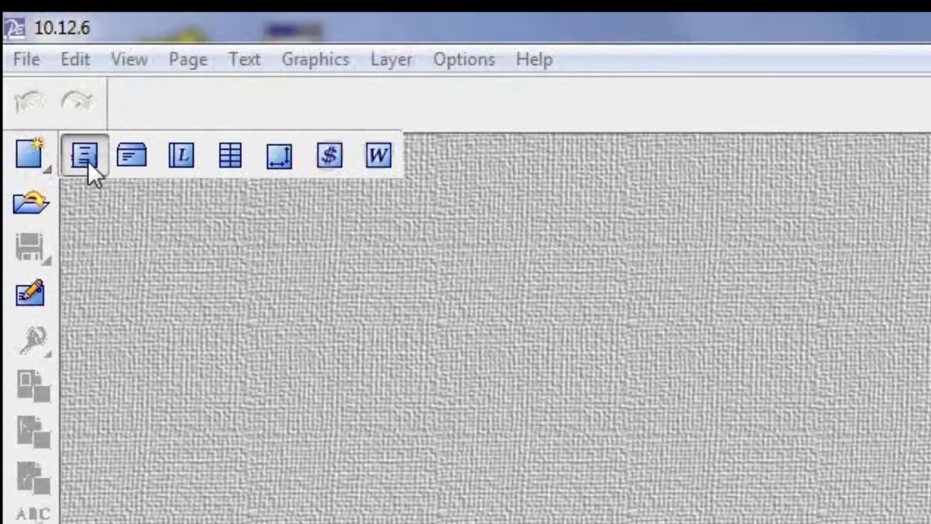
# - Create a new card 5 wide and 7 high, keeping the 0.5 margins on all sides
pyautogui.click(88, 161)
pyautogui.write('5')
pyautogui.press('Tab')
pyautogui.write('7')
pyautogui.press('Tab')
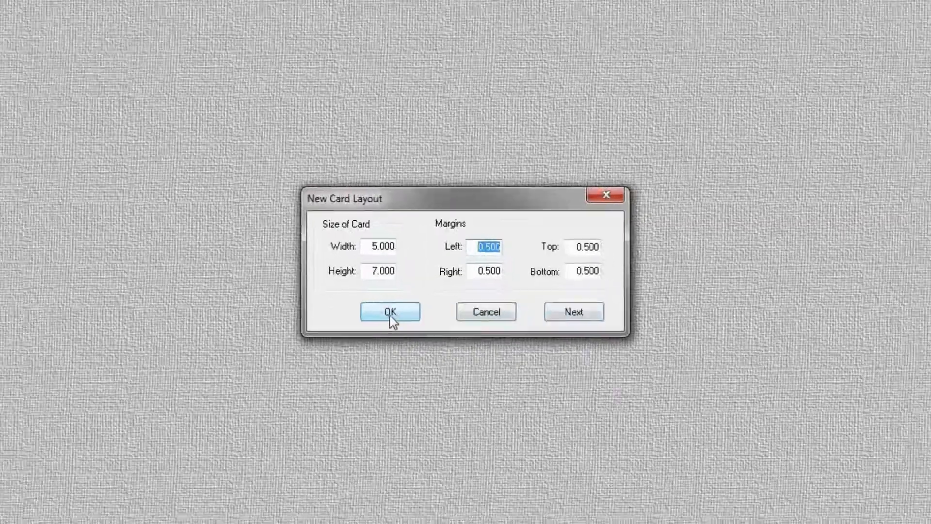
pyautogui.click(377, 324)
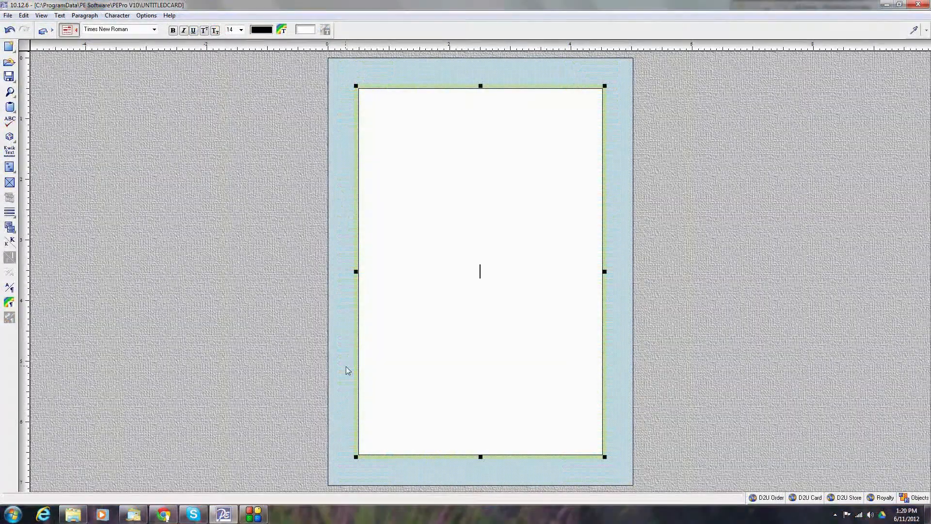
# - Try resizing the card's text box from its upper-left corner and moving it on the page
pyautogui.click(346, 370)
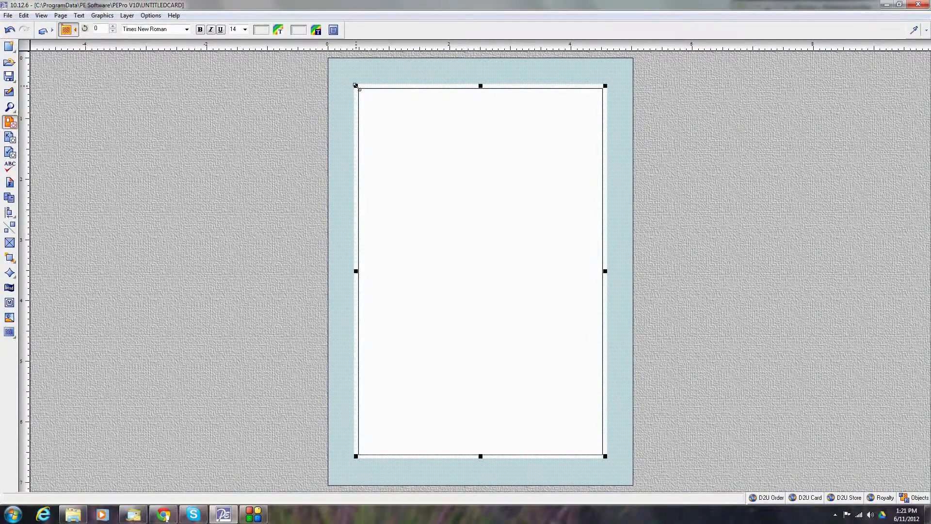
pyautogui.moveTo(407, 161)
pyautogui.mouseDown()
pyautogui.moveTo(388, 139)
pyautogui.moveTo(425, 204)
pyautogui.moveTo(403, 152)
pyautogui.mouseUp()
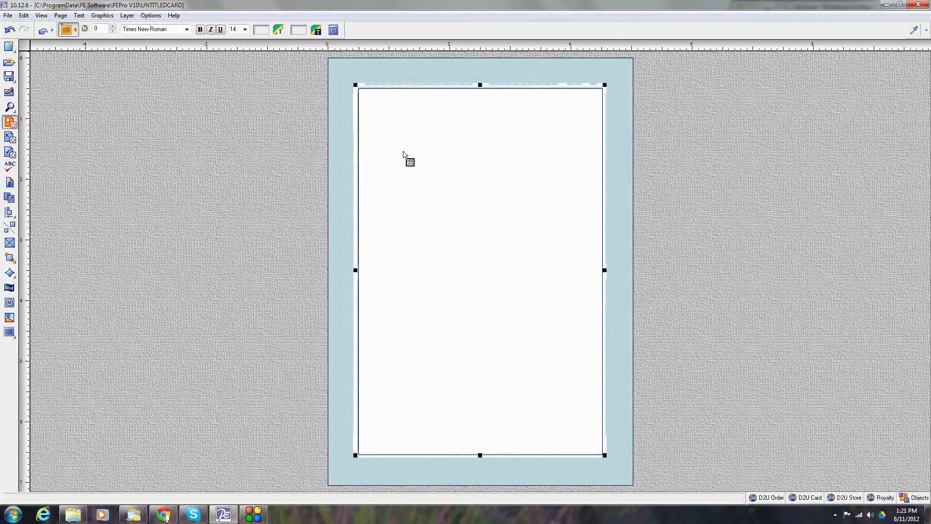
pyautogui.moveTo(355, 85); pyautogui.dragTo(374, 222)
pyautogui.moveTo(501, 335); pyautogui.dragTo(480, 193)
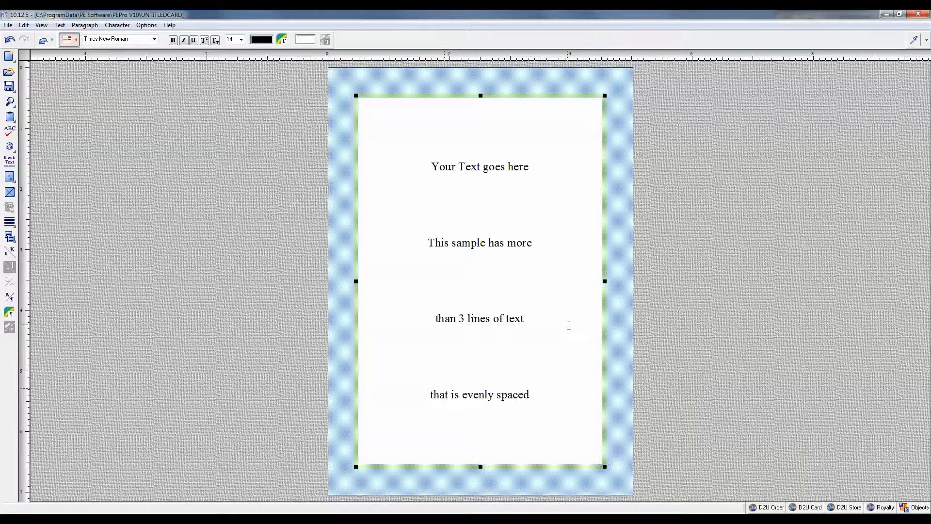
# - Add the line "more text goes here" below the existing text and lower the text box's upper edge to about 2.3 on the ruler
pyautogui.press('Return')
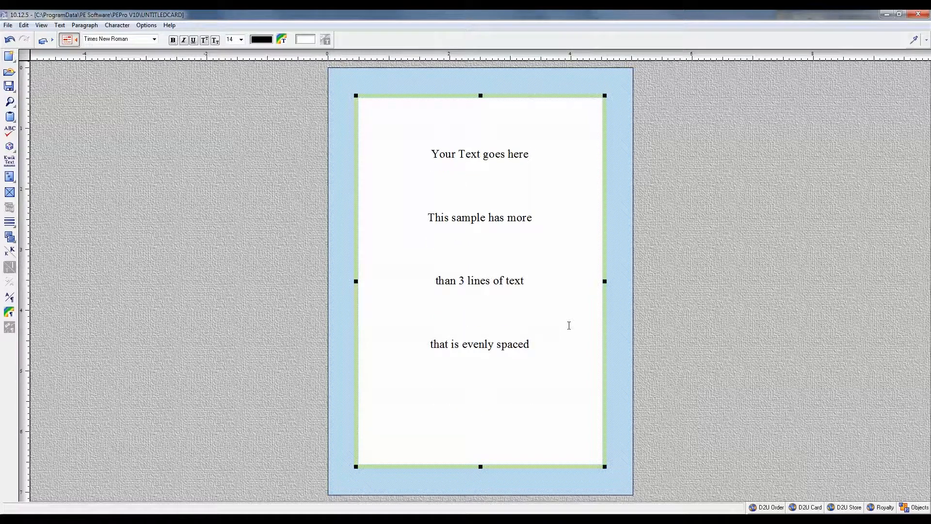
pyautogui.write('more text goes here')
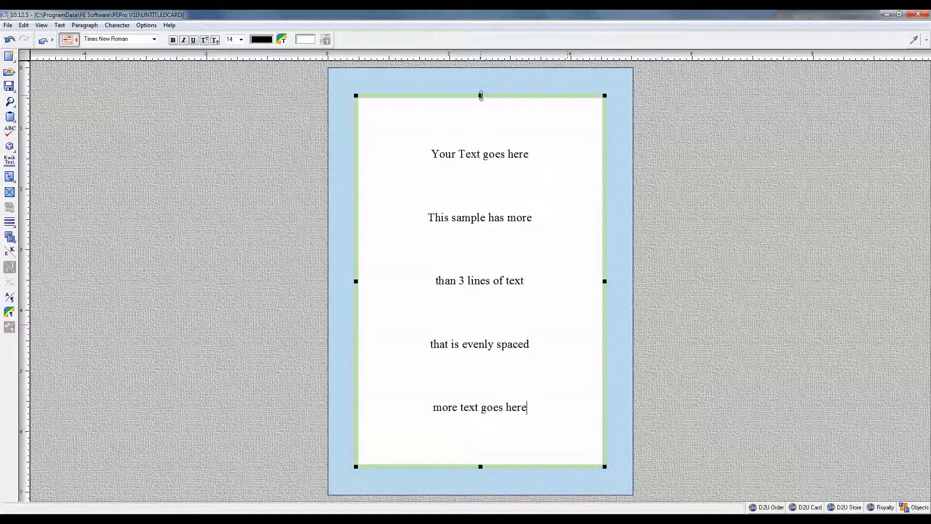
pyautogui.moveTo(481, 96); pyautogui.dragTo(481, 209)
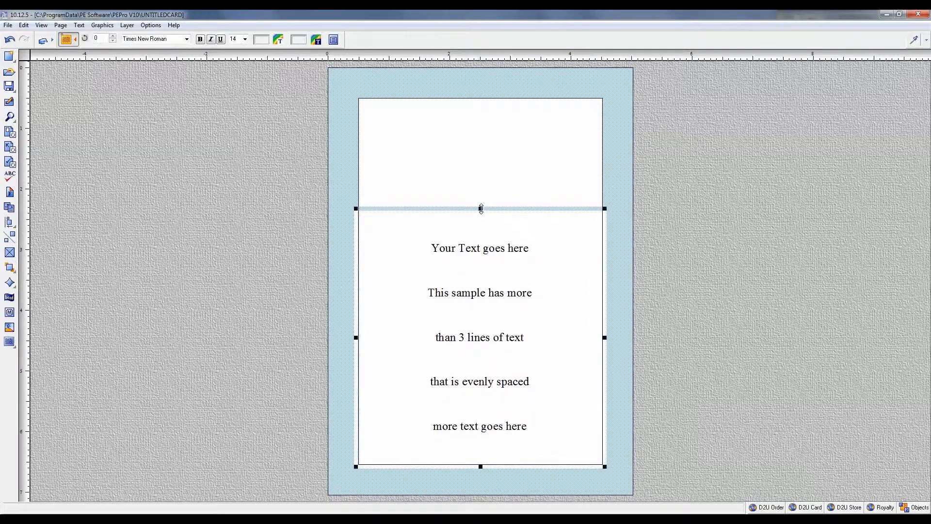
# - Select the first three lines in the text box and extend the selection to every line
pyautogui.click(446, 250)
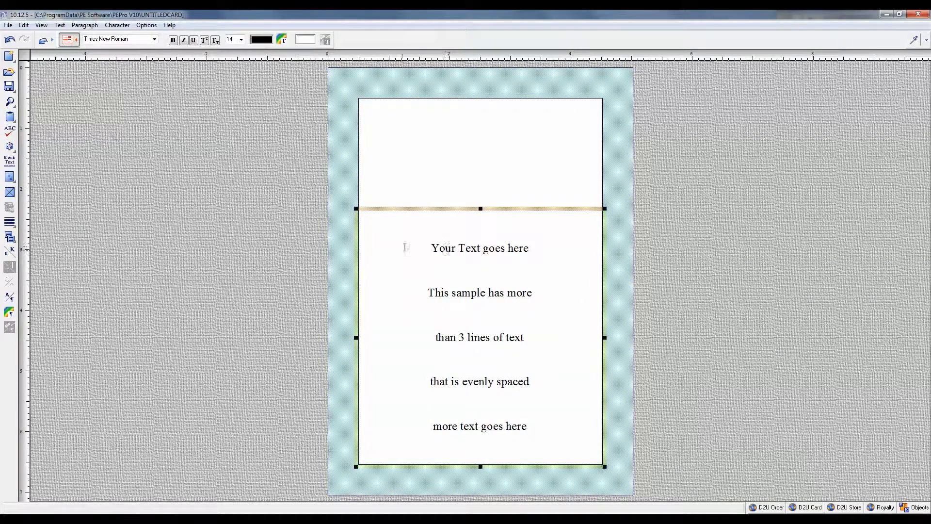
pyautogui.moveTo(430, 248); pyautogui.dragTo(540, 247)
pyautogui.click(427, 248)
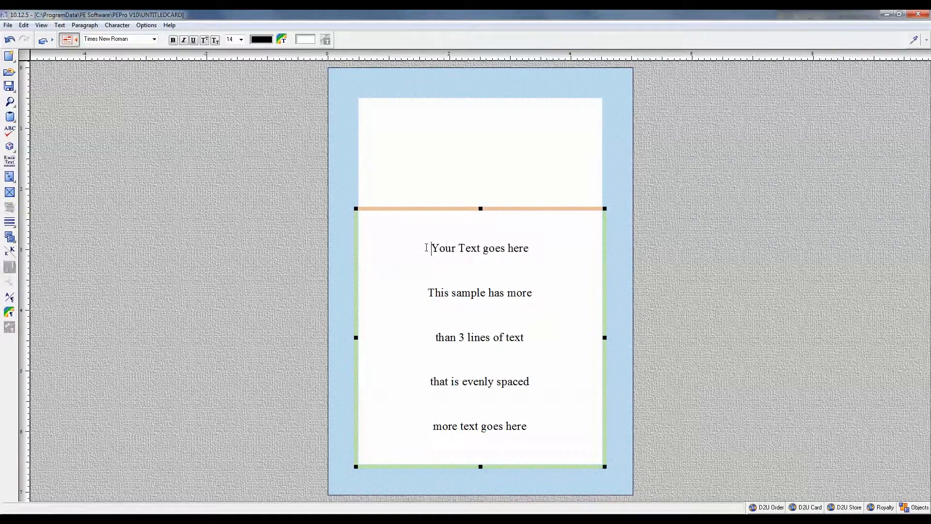
pyautogui.moveTo(431, 248); pyautogui.dragTo(535, 337)
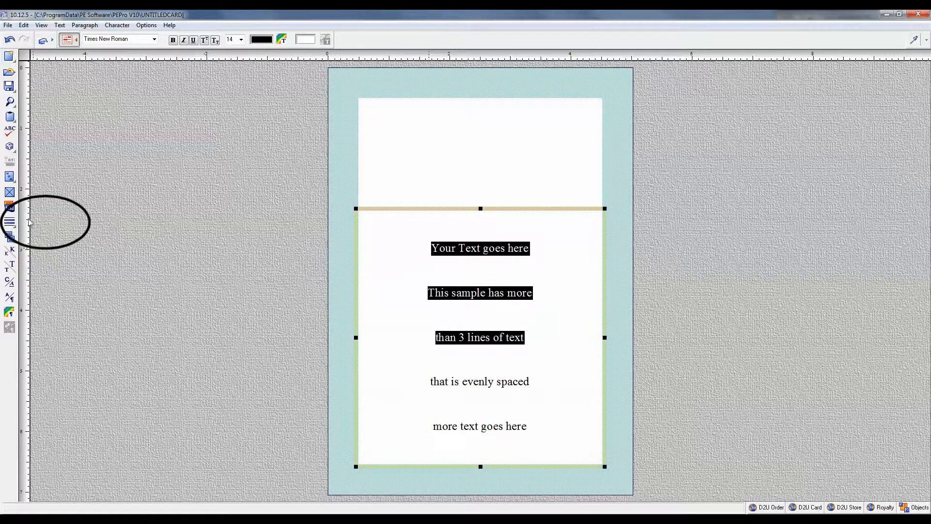
pyautogui.click(9, 221)
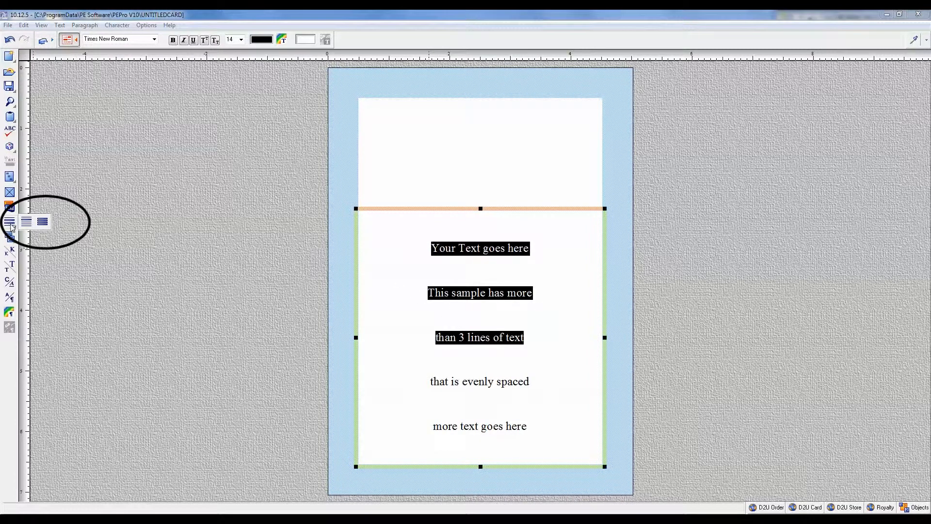
pyautogui.click(43, 221)
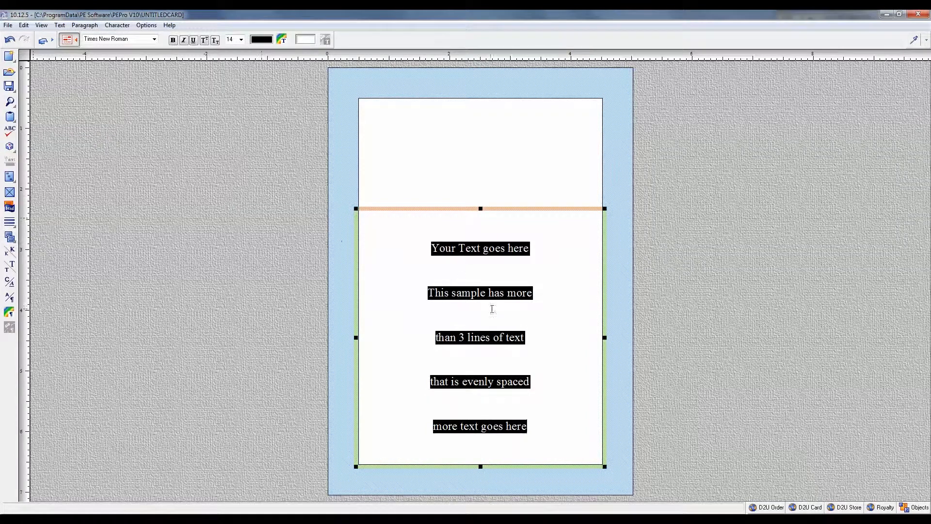
# - Select only the whole line "This sample has more"
pyautogui.click(491, 293)
pyautogui.click(10, 222)
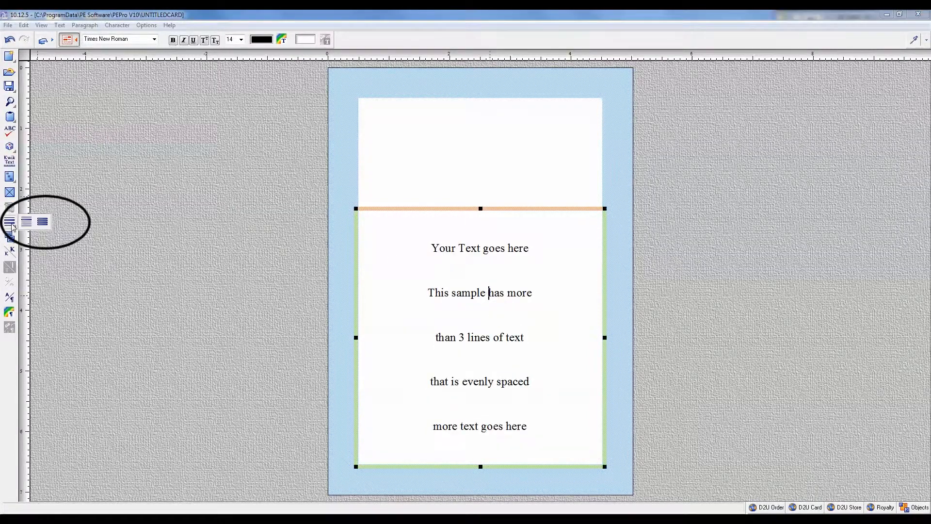
pyautogui.click(27, 223)
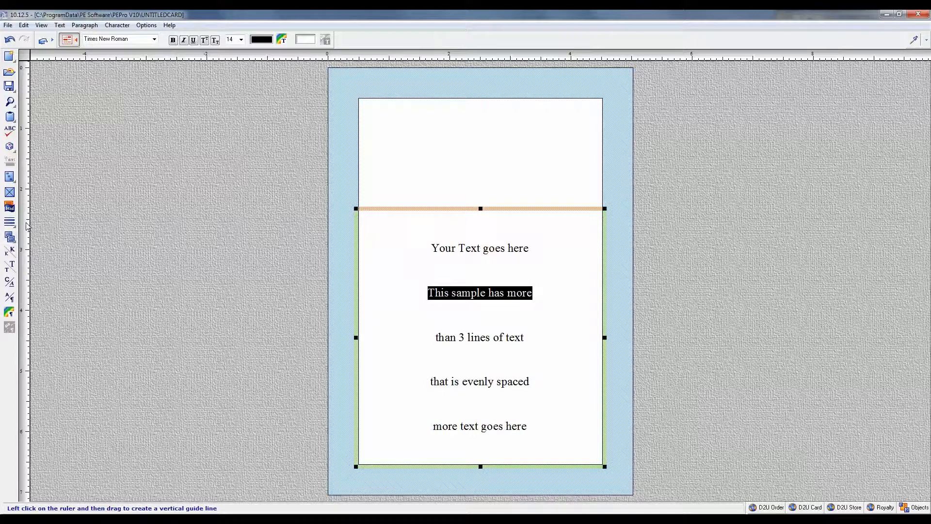
# - Select every line in the text box and enlarge the text to 20 points
pyautogui.click(10, 221)
pyautogui.click(41, 225)
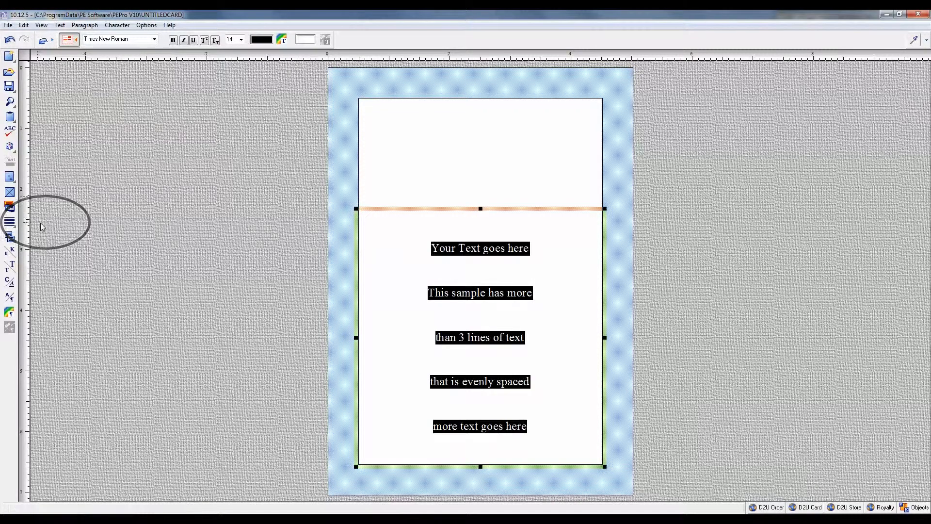
pyautogui.click(12, 266)
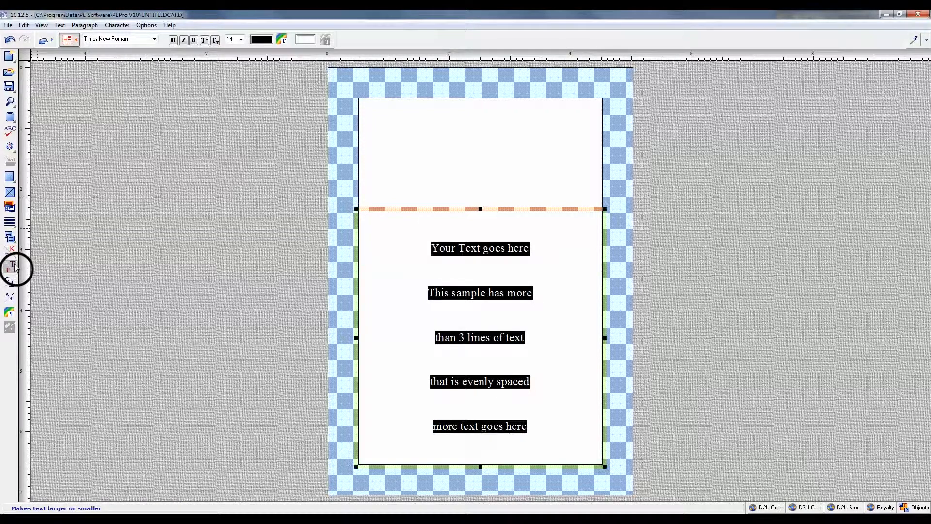
pyautogui.click(14, 267)
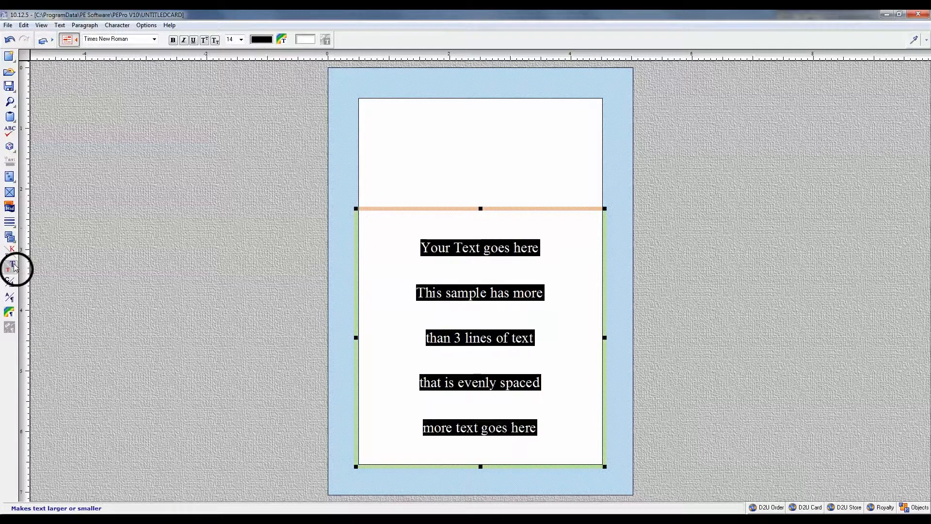
pyautogui.click(8, 270)
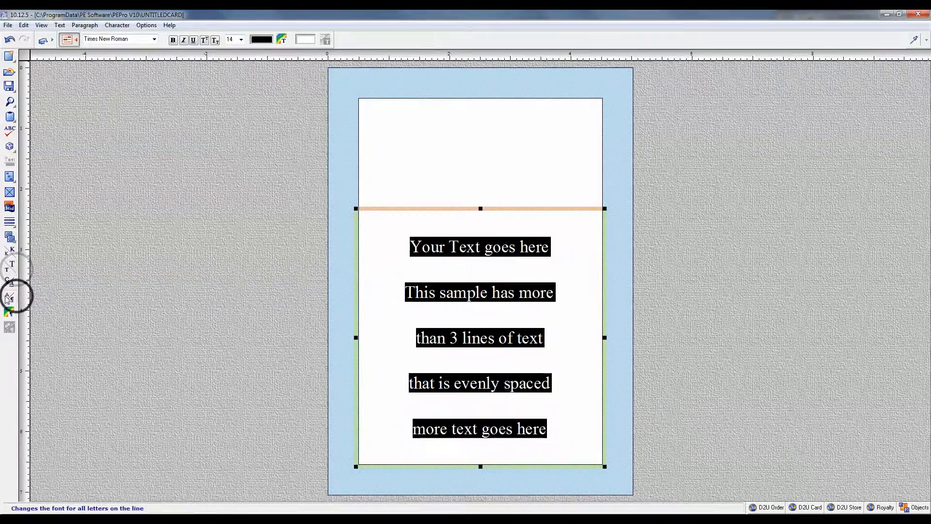
# - Change the font of all selected lines to ToadFreehand
pyautogui.click(10, 297)
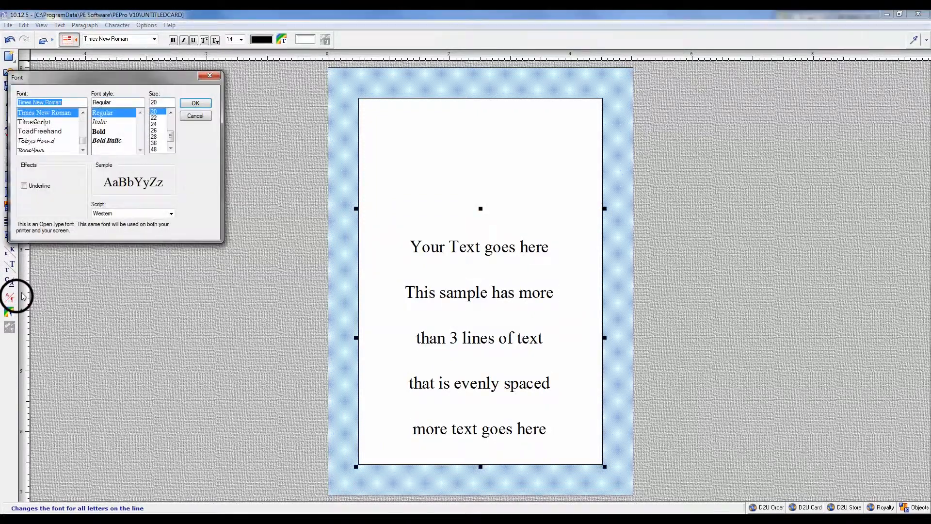
pyautogui.click(34, 133)
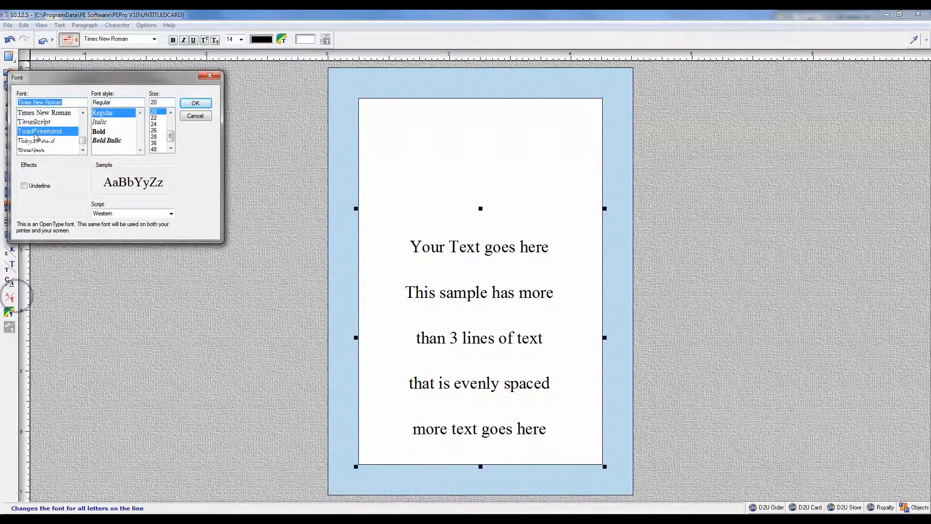
pyautogui.click(194, 103)
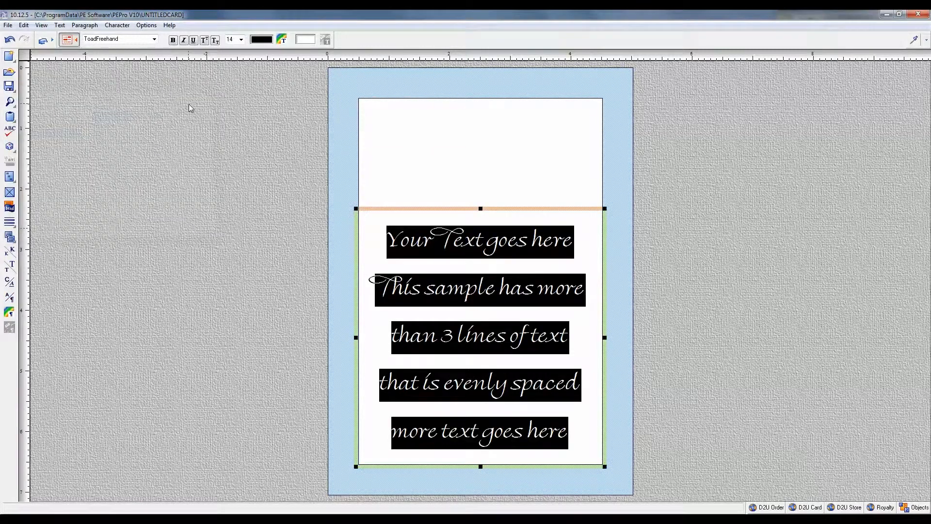
# - Deselect the lines and stretch the text box's upper edge up to the card's top margin
pyautogui.click(460, 300)
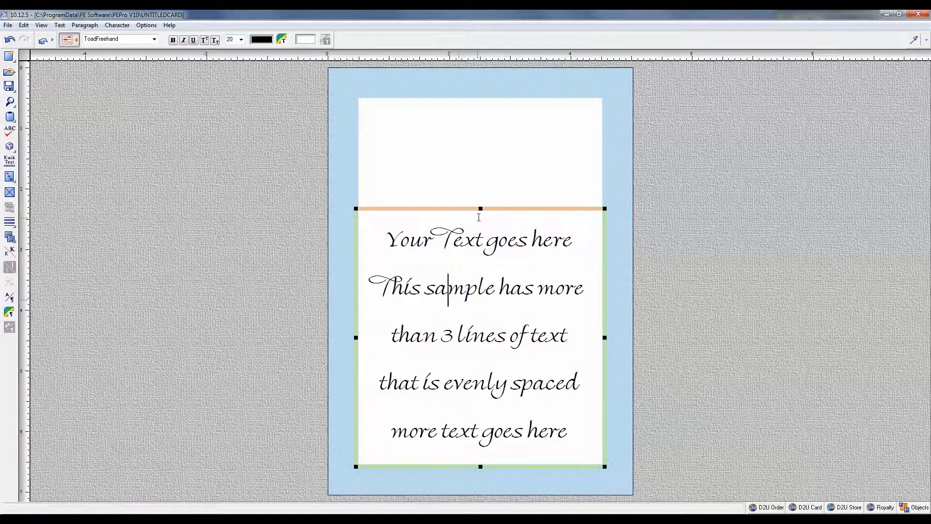
pyautogui.moveTo(480, 208); pyautogui.dragTo(480, 98)
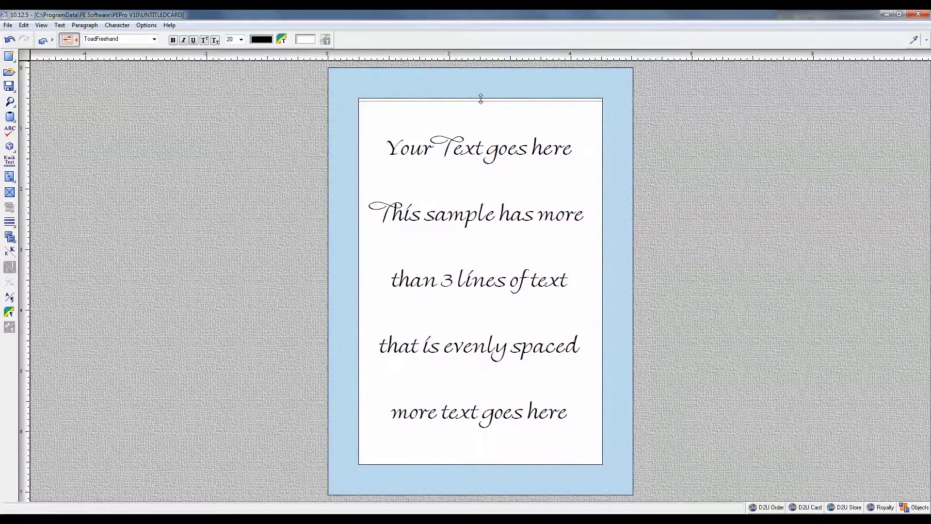
pyautogui.click(397, 151)
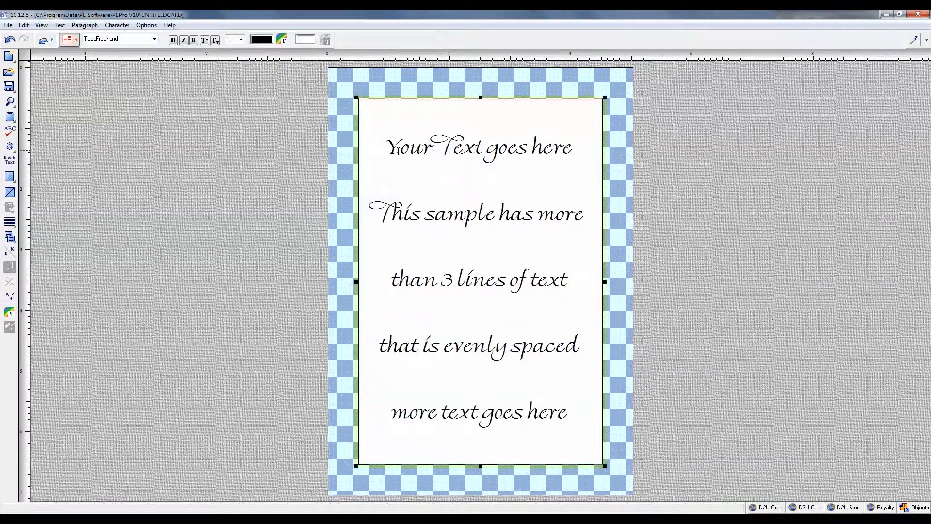
# - Enlarge only the initial letter Y of the first text line, then deselect it
pyautogui.hotkey('shift', 'Right')
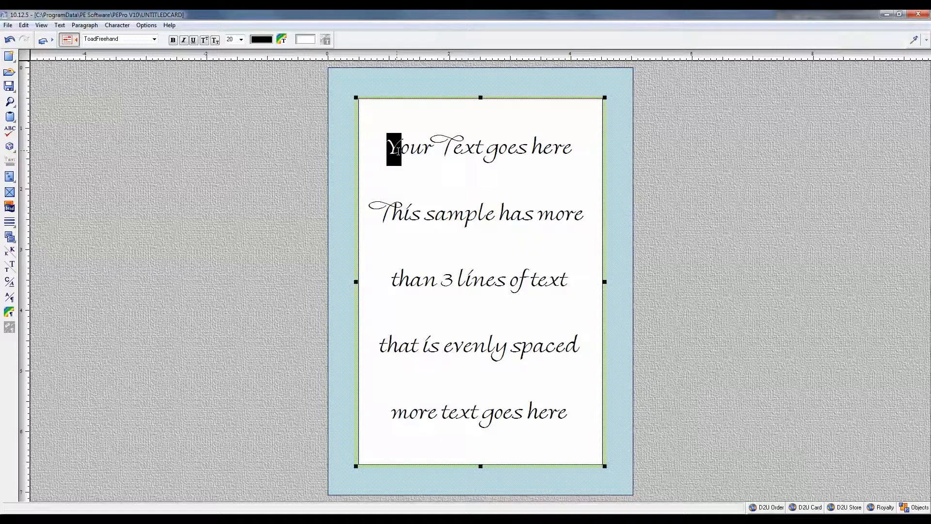
pyautogui.click(12, 267)
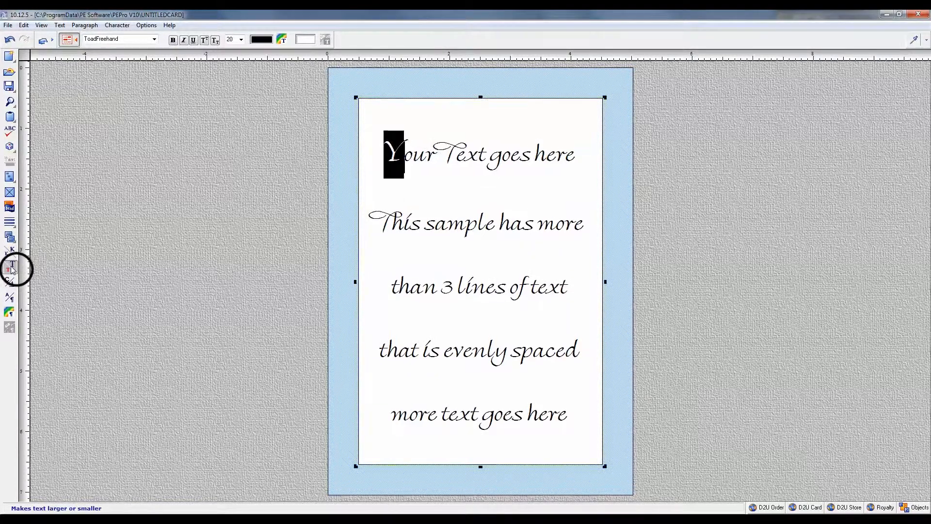
pyautogui.click(420, 358)
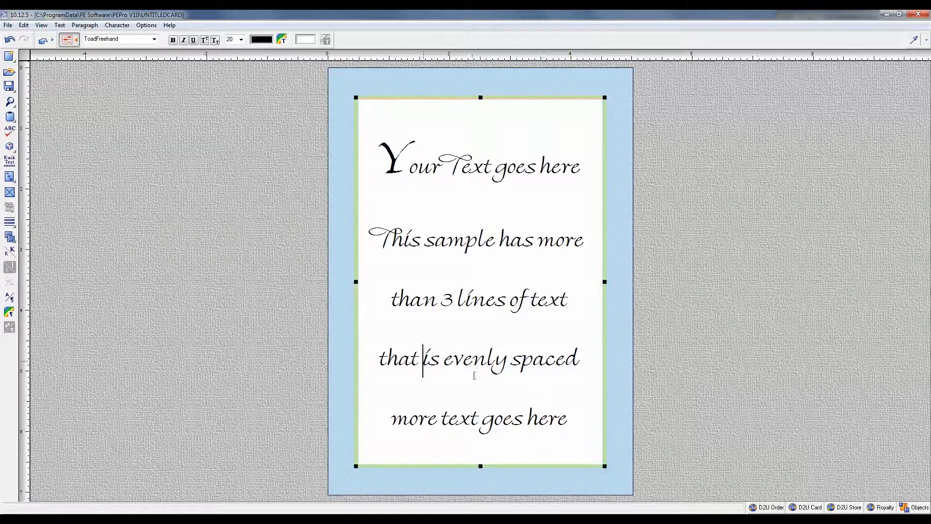
# - Select all lines in the text box and colour them purple (red 128, green 0, blue 255), then deselect the box
pyautogui.click(9, 221)
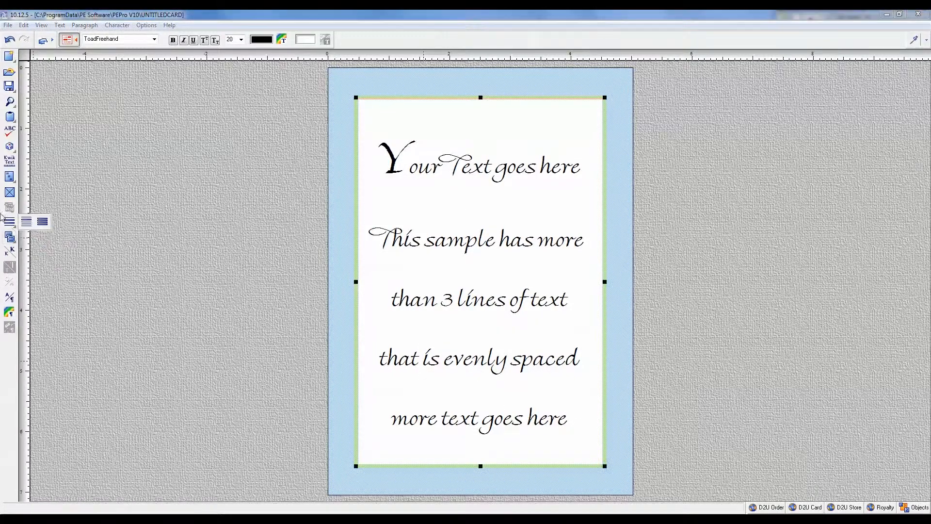
pyautogui.click(43, 222)
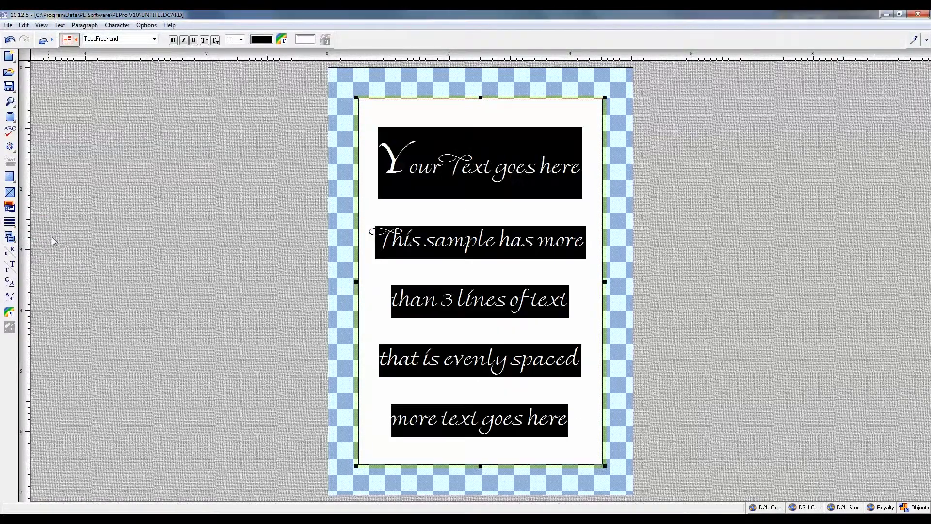
pyautogui.click(10, 315)
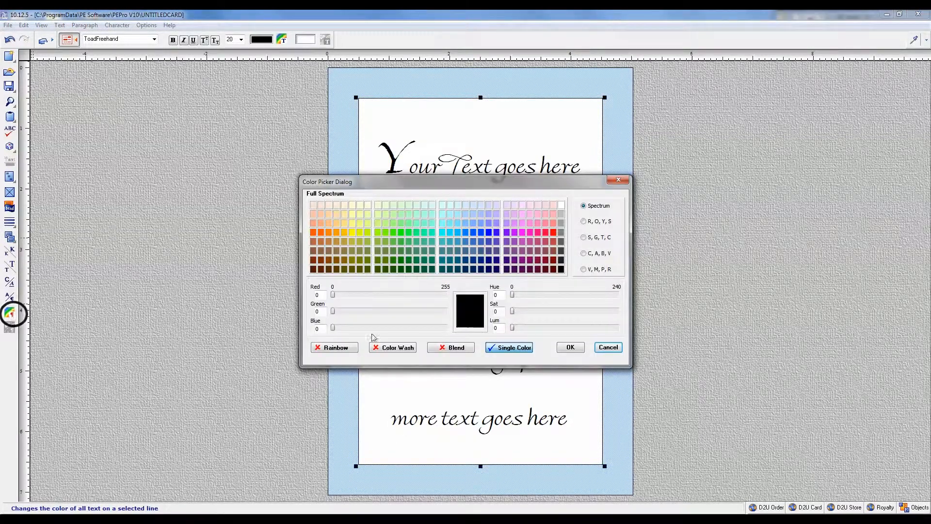
pyautogui.click(507, 233)
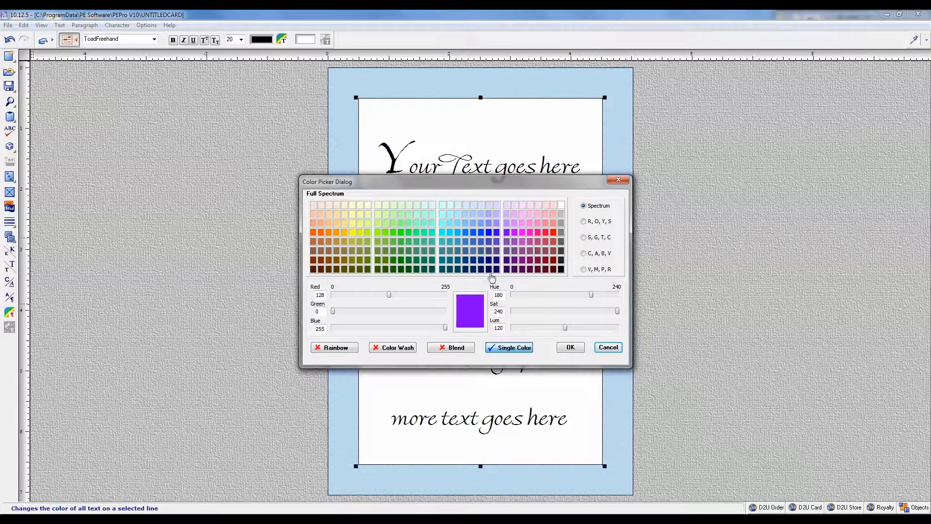
pyautogui.click(570, 347)
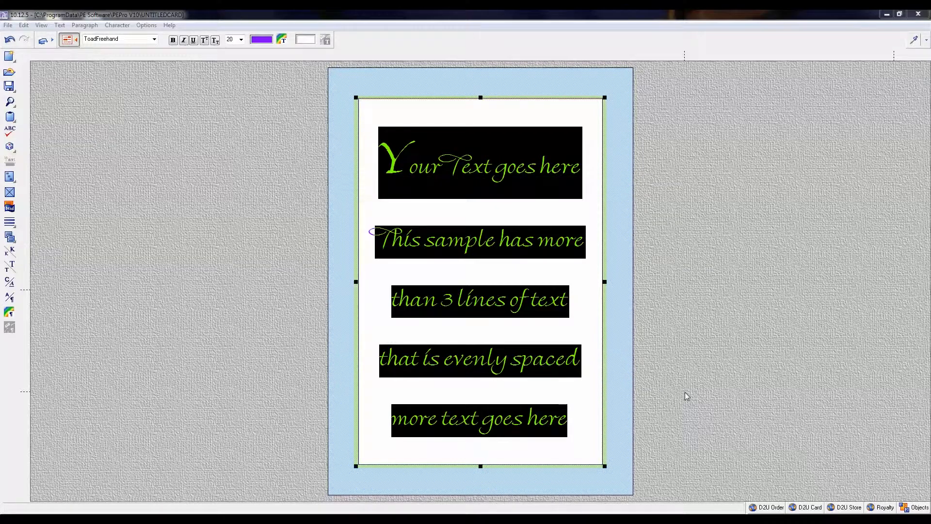
pyautogui.click(685, 392)
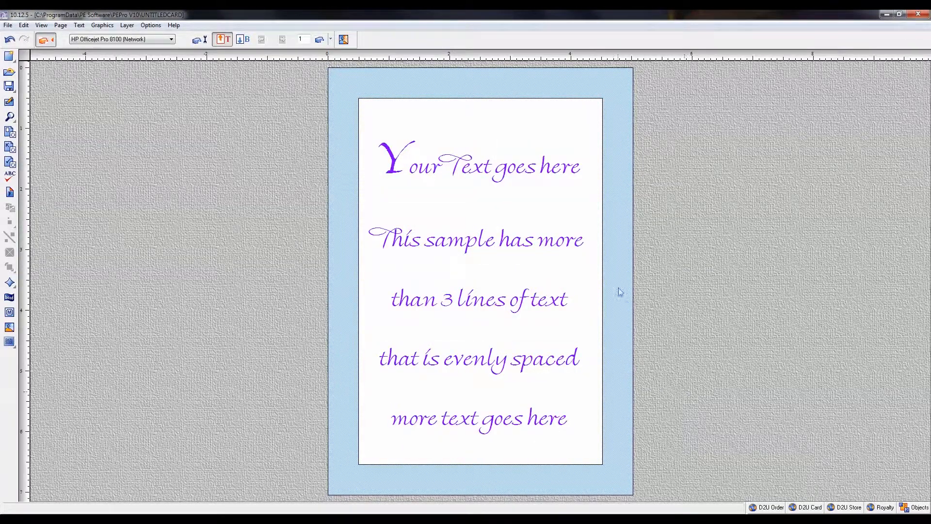
# - Lower the upper edge of the purple text box to about 2.9 inches below the card's top
pyautogui.click(507, 191)
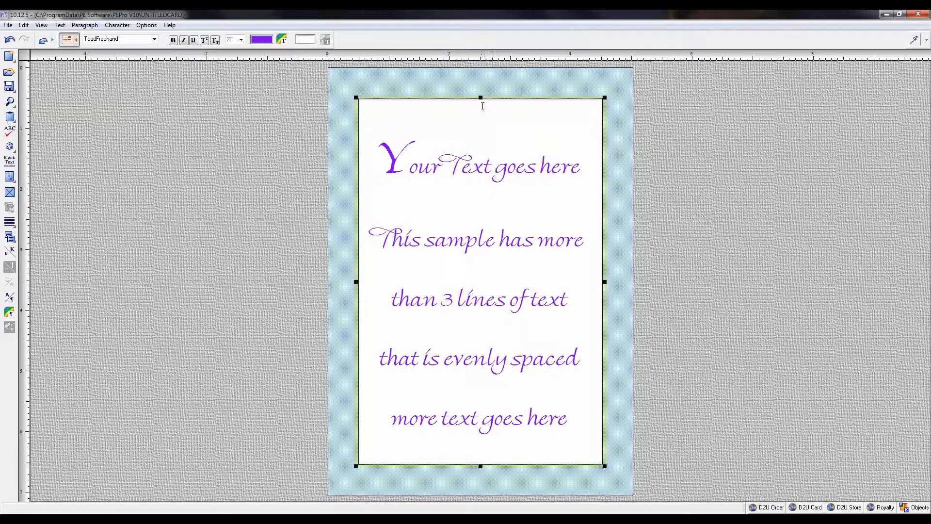
pyautogui.moveTo(480, 98); pyautogui.dragTo(478, 245)
pyautogui.press('Escape')
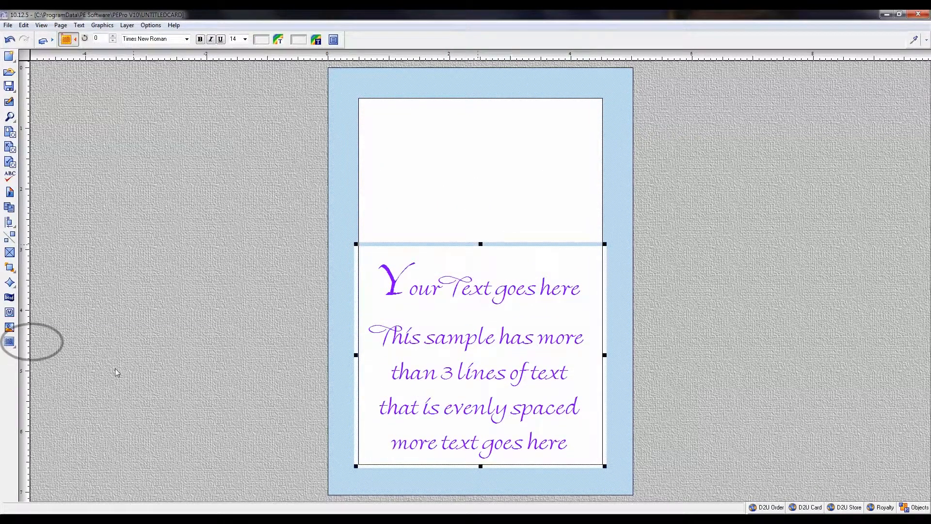
# - Add a new text box with all attributes shown and ToadFreehand as its base font, keeping evenly spaced paragraphs
pyautogui.click(9, 345)
pyautogui.click(27, 342)
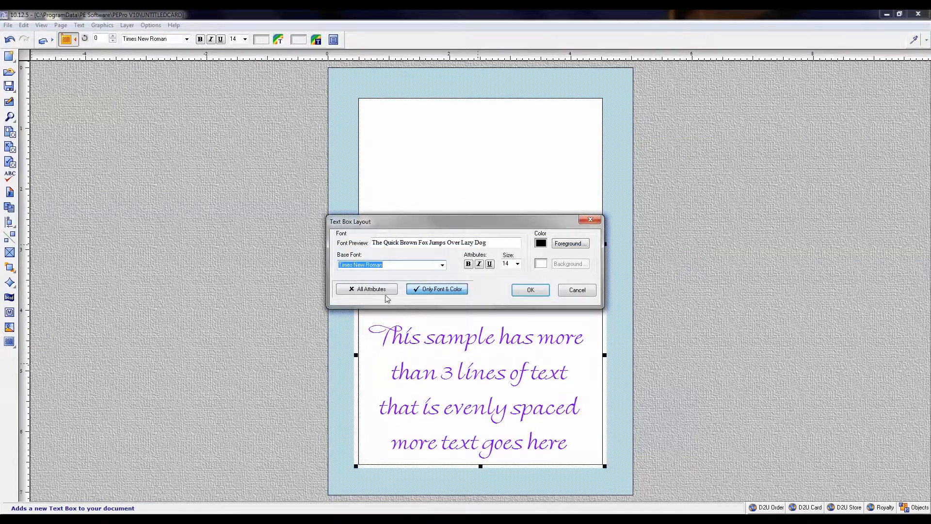
pyautogui.click(386, 290)
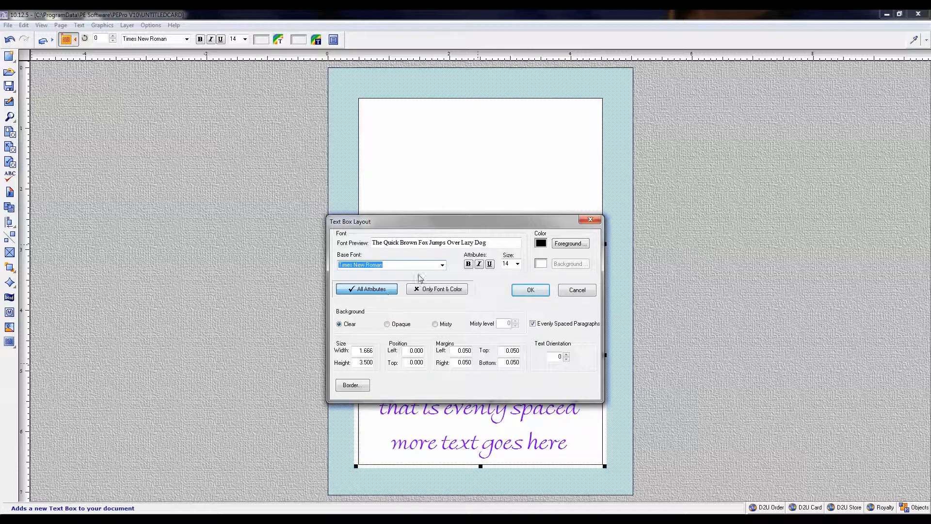
pyautogui.click(442, 267)
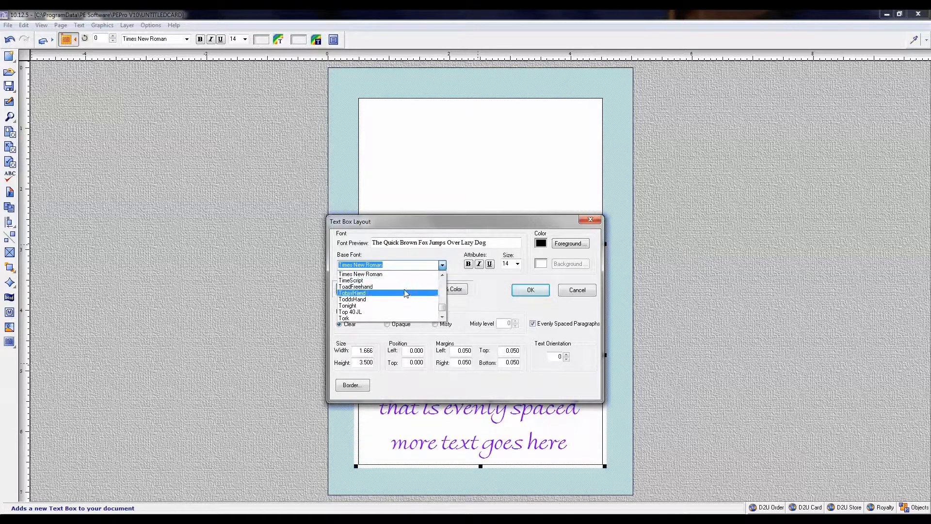
pyautogui.click(405, 292)
pyautogui.click(541, 291)
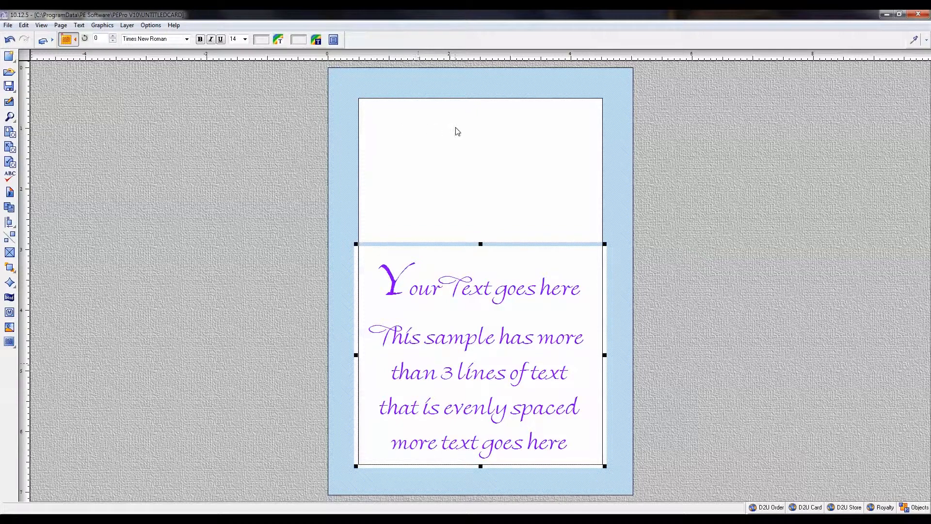
# - Select and deselect the new empty text box, and toggle the text box outlines on and off
pyautogui.click(397, 129)
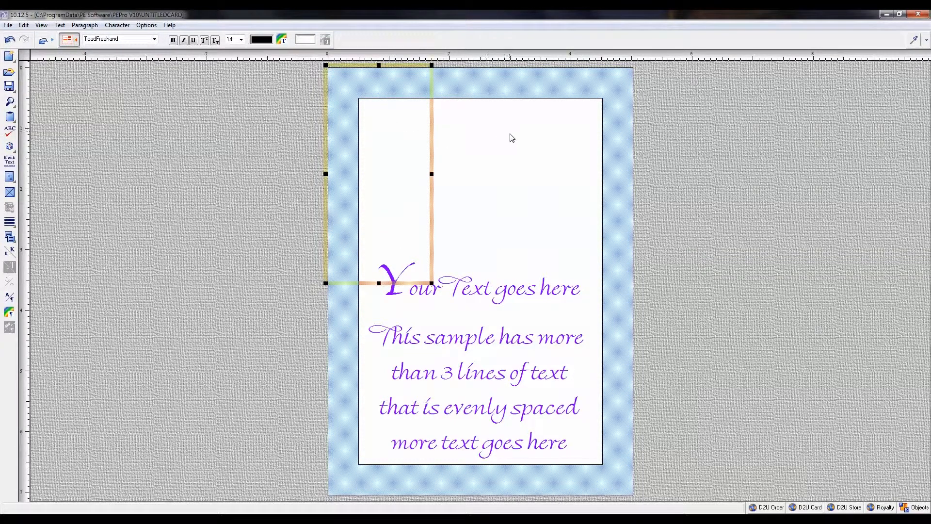
pyautogui.click(532, 138)
pyautogui.click(10, 132)
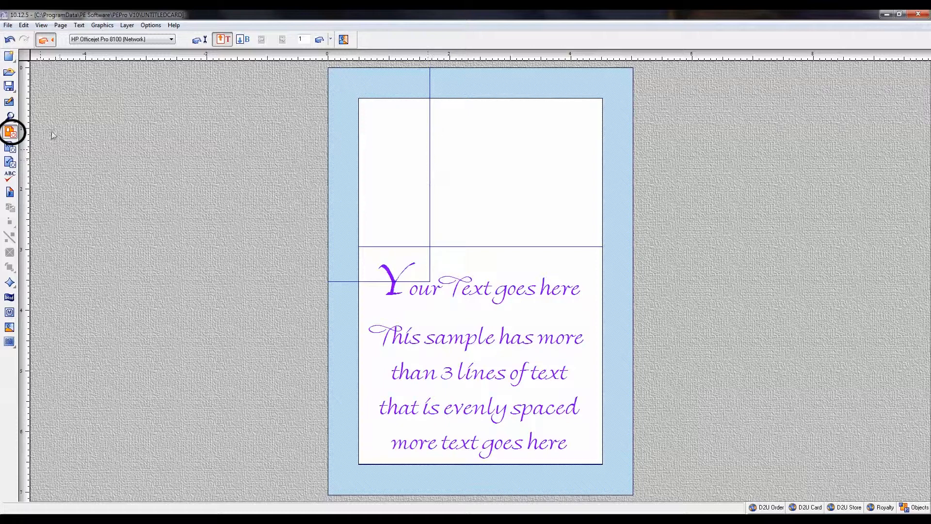
pyautogui.click(11, 132)
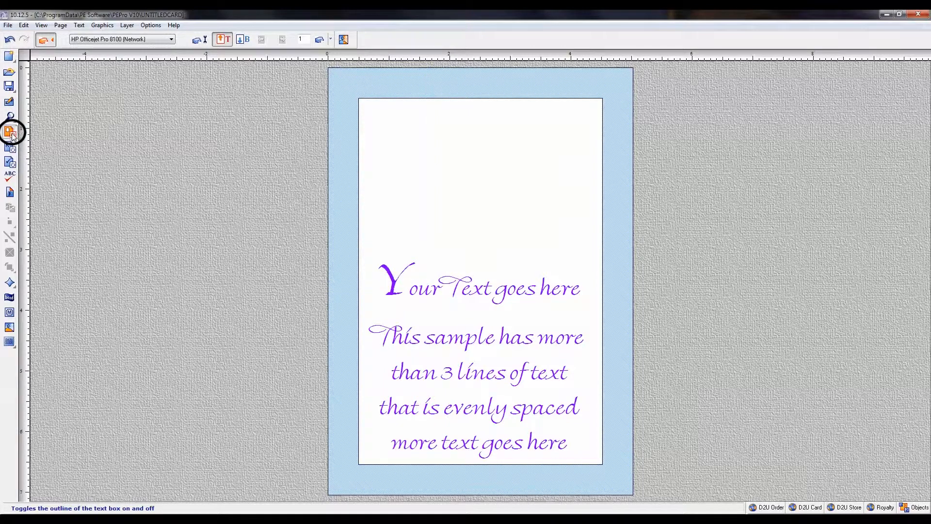
# - Resize the empty text box to about 3.8 by 1.7 inches and place it just above the purple text
pyautogui.click(373, 170)
pyautogui.moveTo(431, 282); pyautogui.dragTo(558, 169)
pyautogui.moveTo(443, 130); pyautogui.dragTo(475, 227)
# - Enter "Text here" in the new text box and deselect it
pyautogui.click(474, 224)
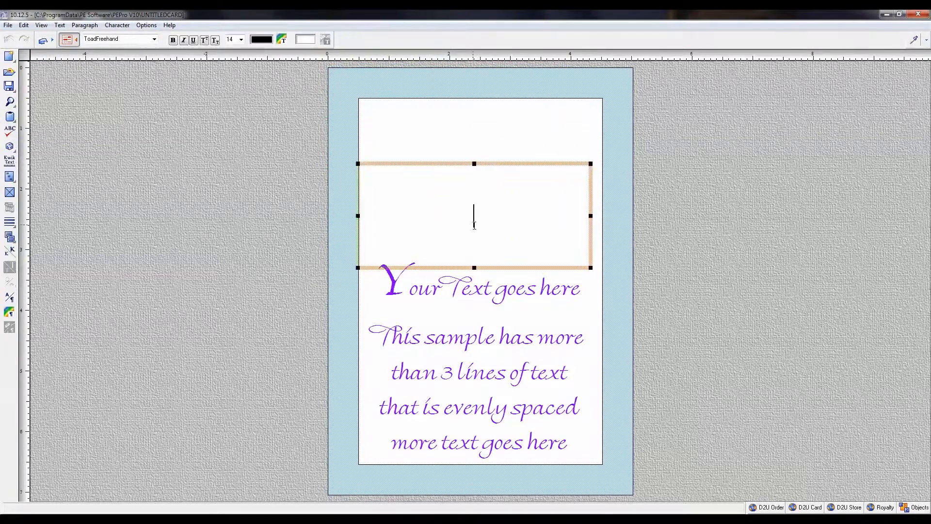
pyautogui.write('Text here')
pyautogui.click(446, 116)
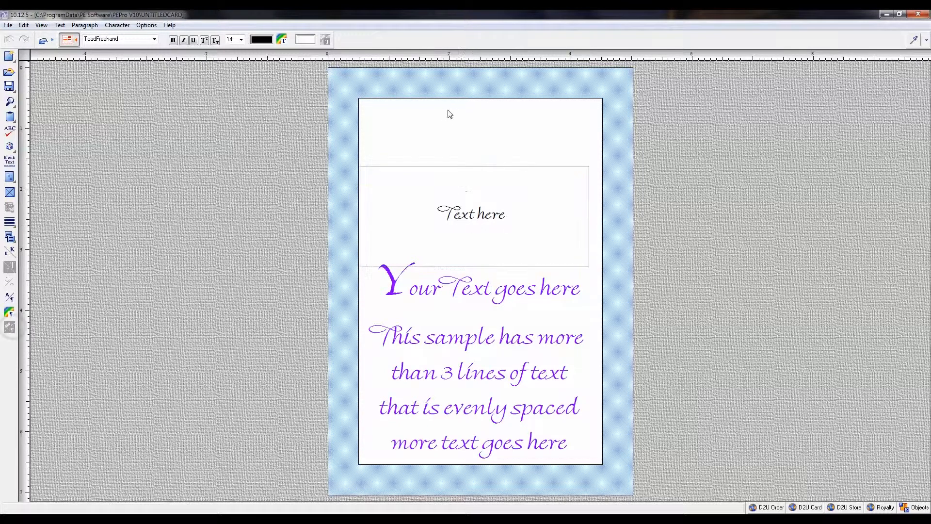
# - Start adding an image to the card and choose 5451DACB Frame.pef from the Images folder
pyautogui.click(10, 328)
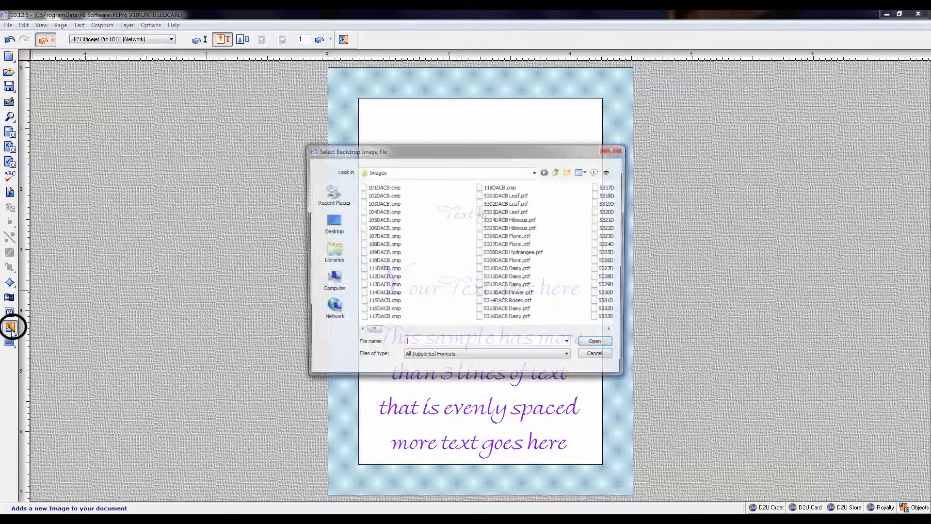
pyautogui.moveTo(375, 335); pyautogui.dragTo(438, 339)
pyautogui.click(509, 310)
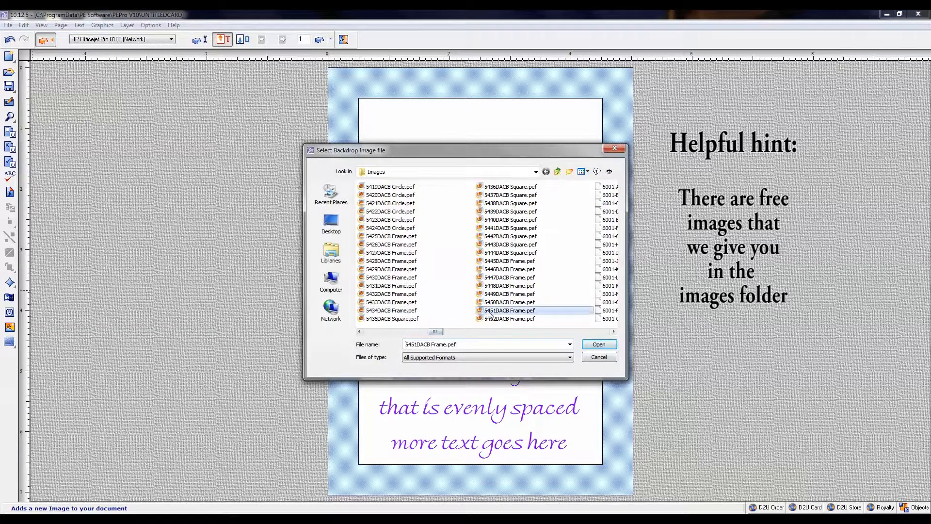